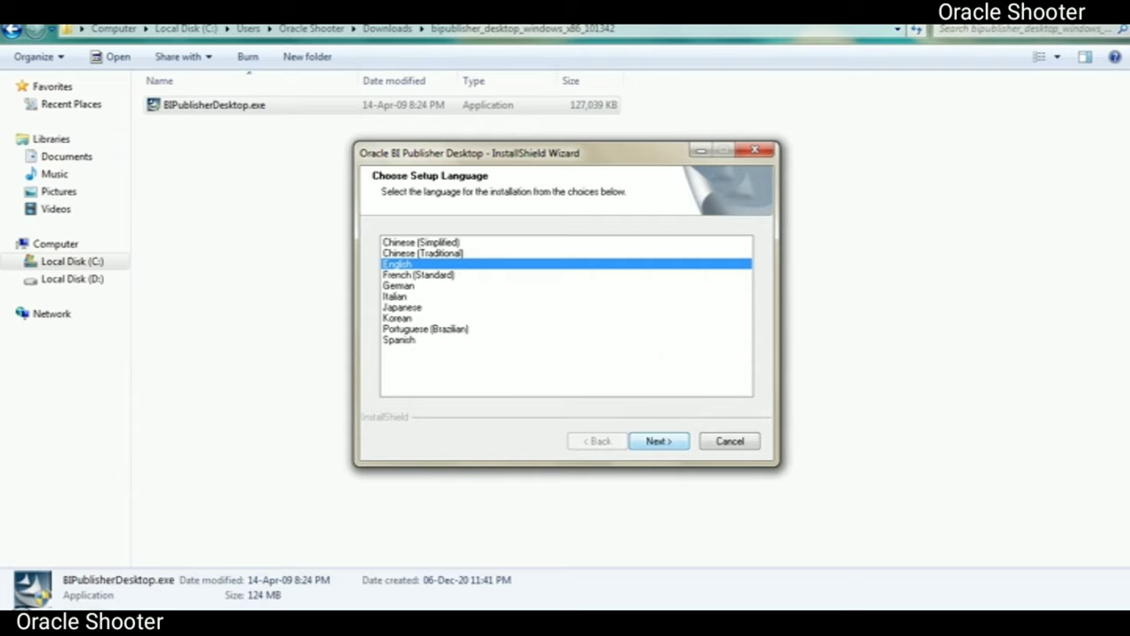
# Try to start the Oracle BI Publisher Desktop setup with English as the installation language.
pyautogui.press('Return')
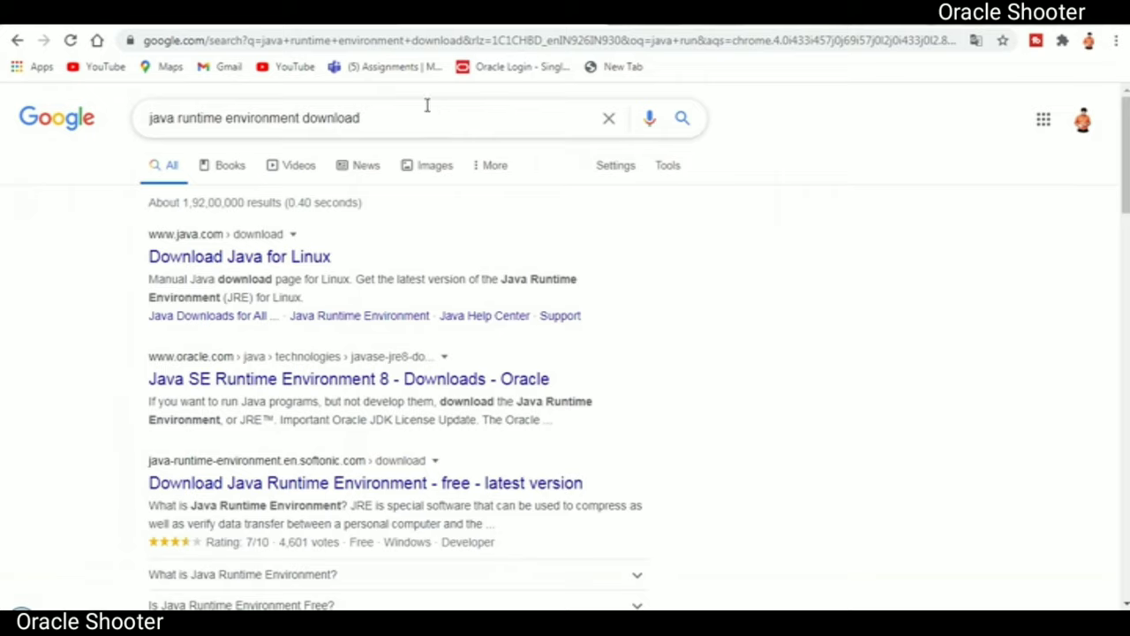
# In the Chrome browser, search Google for "java runtime environment download for windows 7 32 bit".
pyautogui.click(221, 119)
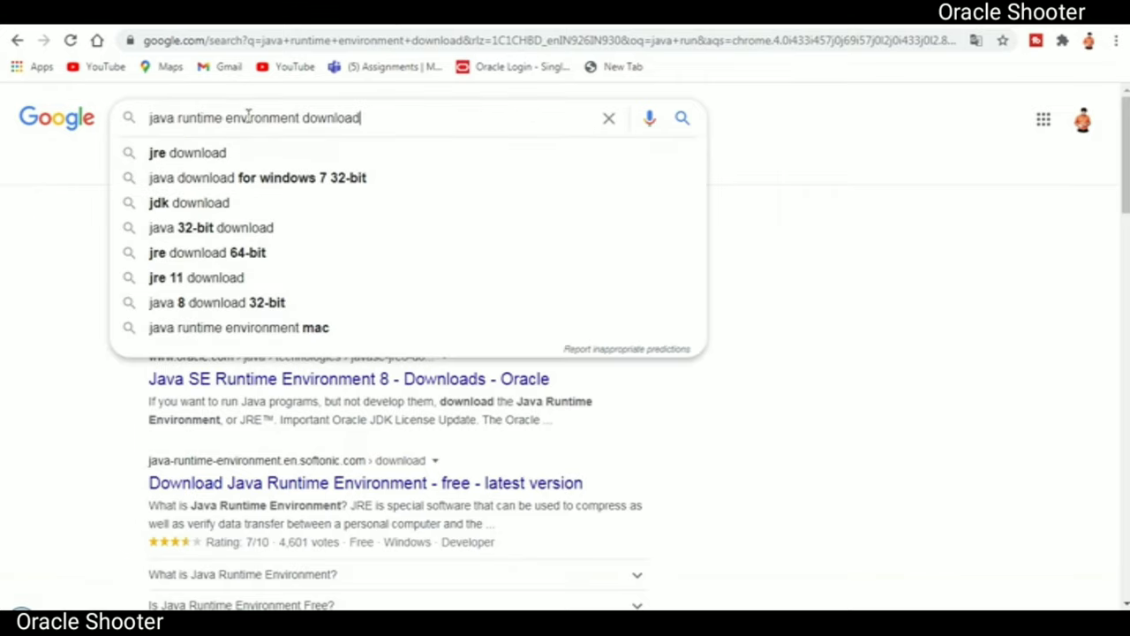
pyautogui.click(378, 117)
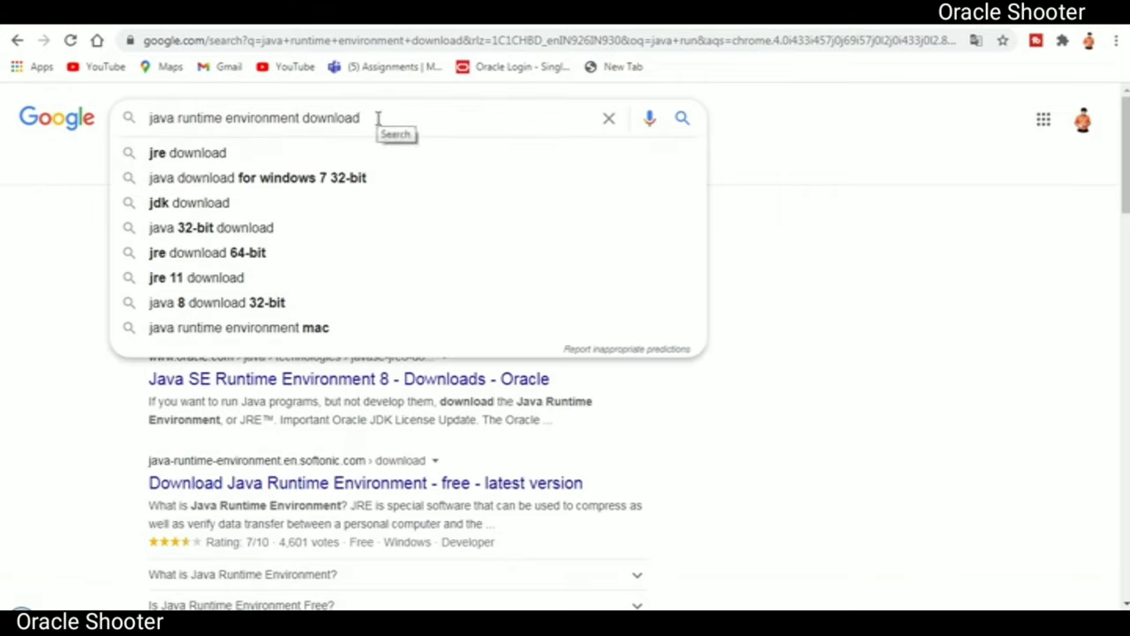
pyautogui.write('for')
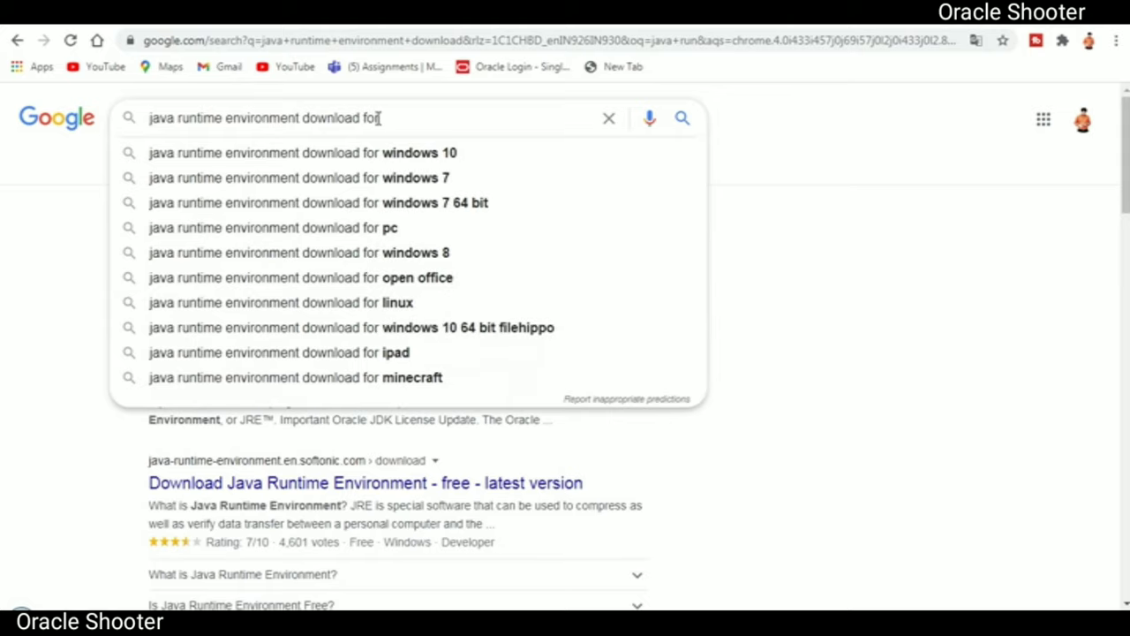
pyautogui.press('Down')
pyautogui.press('Down')
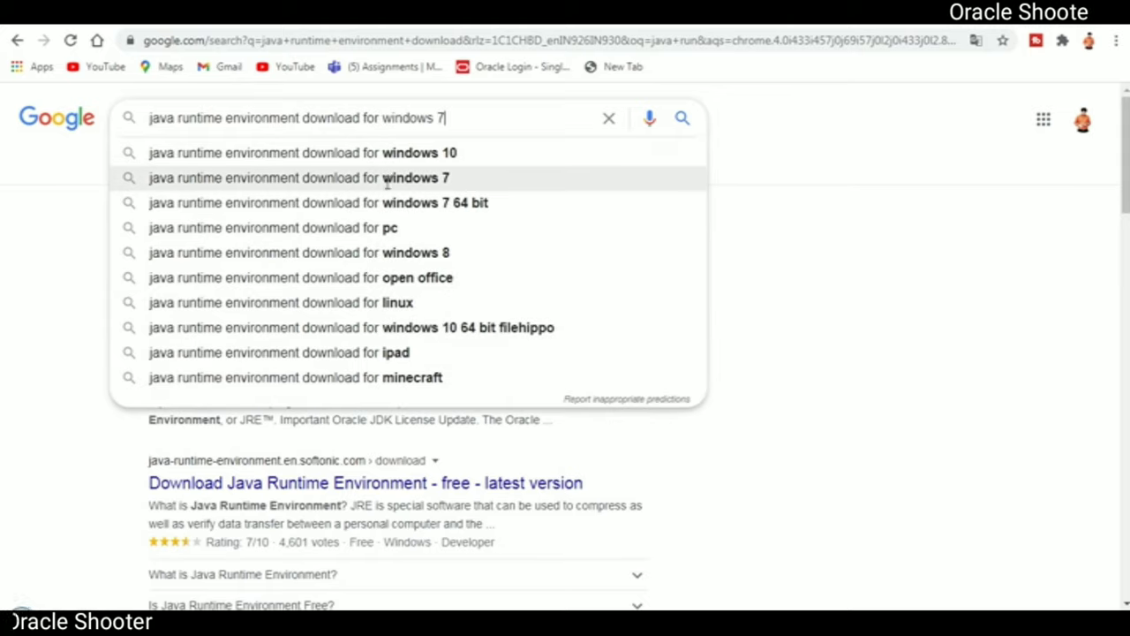
pyautogui.press('Return')
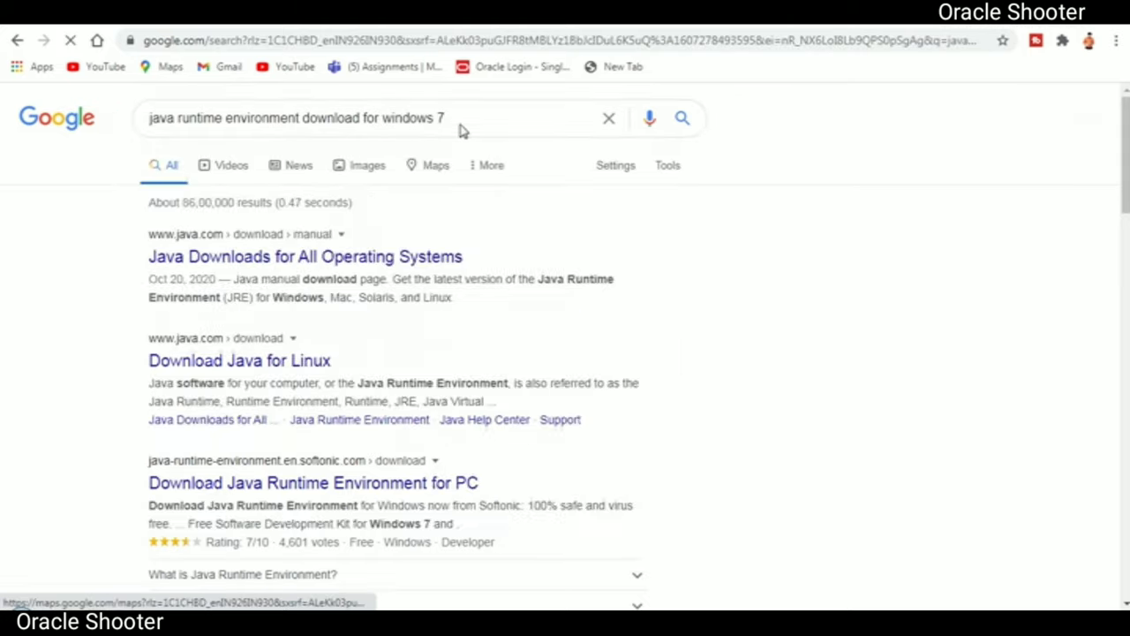
pyautogui.click(466, 116)
pyautogui.write('32')
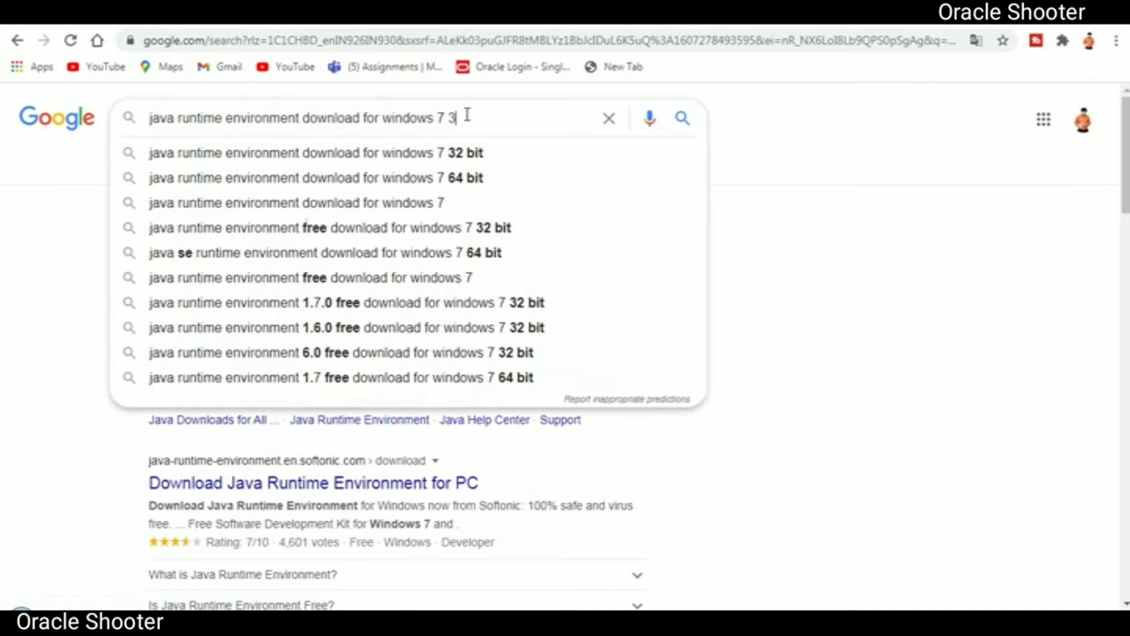
pyautogui.click(472, 153)
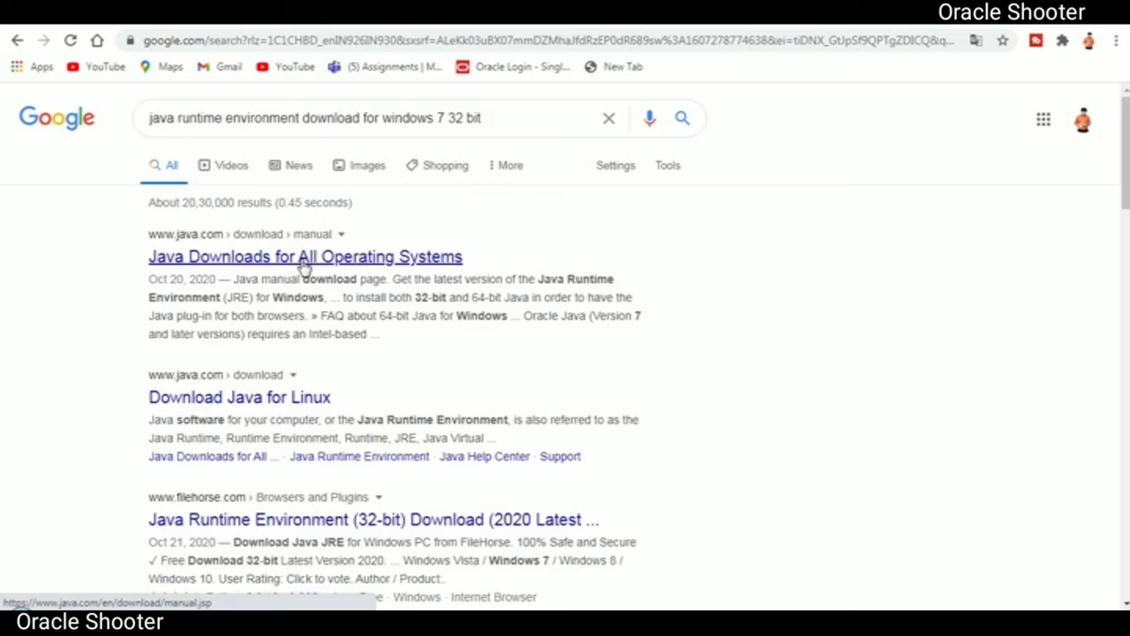
# Open the Java Downloads for All Operating Systems result and find the Windows downloads.
pyautogui.click(303, 258)
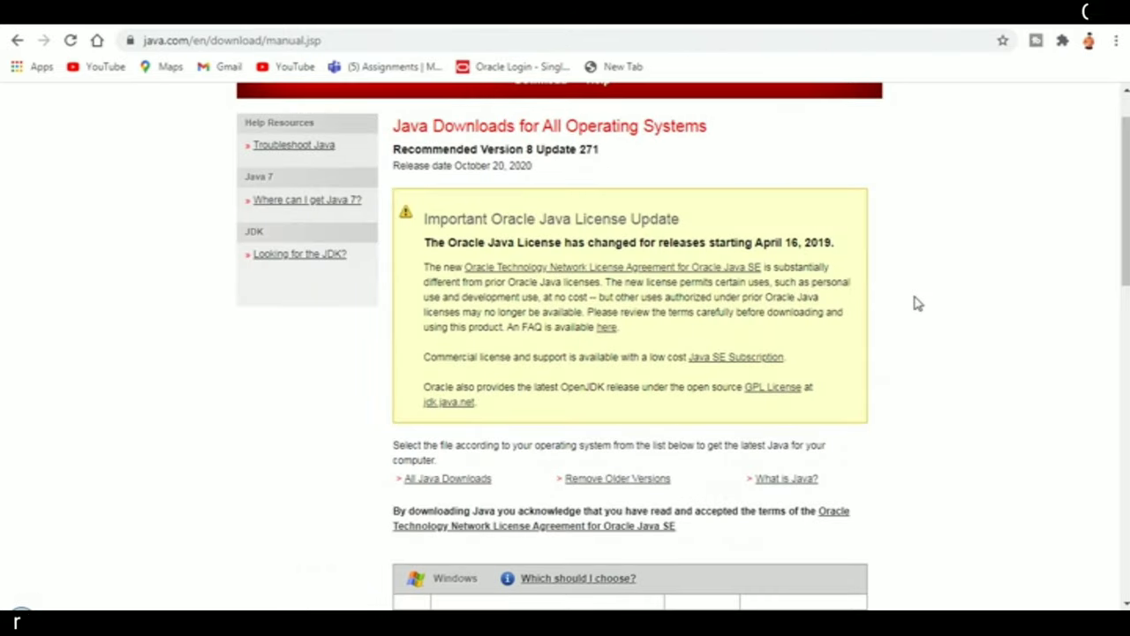
pyautogui.scroll(-2, 1009, 353)
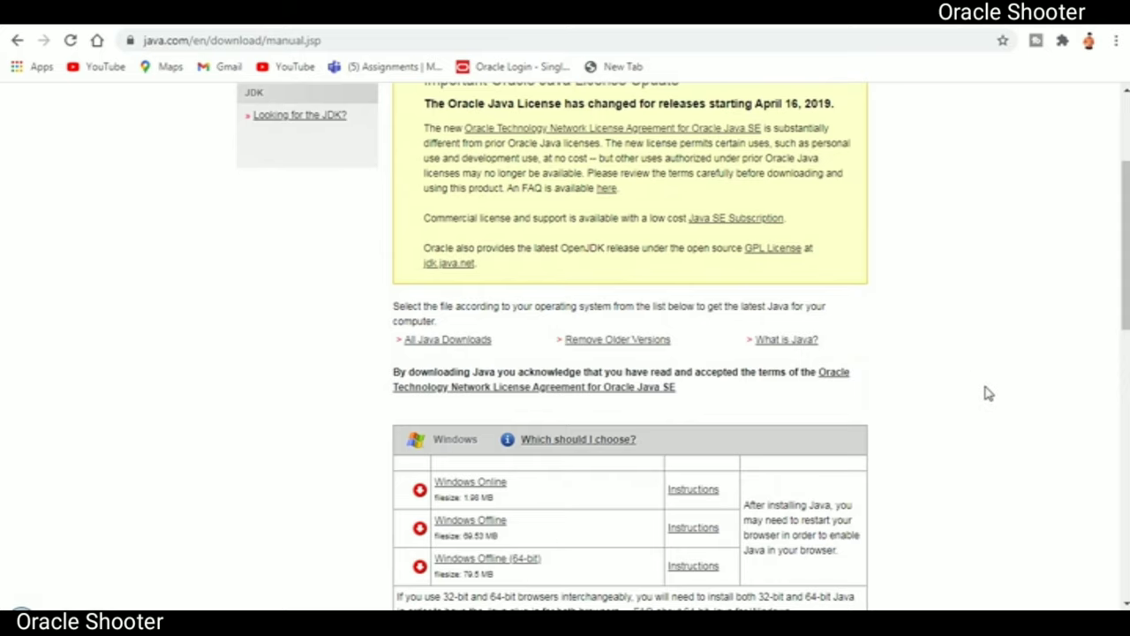
pyautogui.scroll(-4, 985, 393)
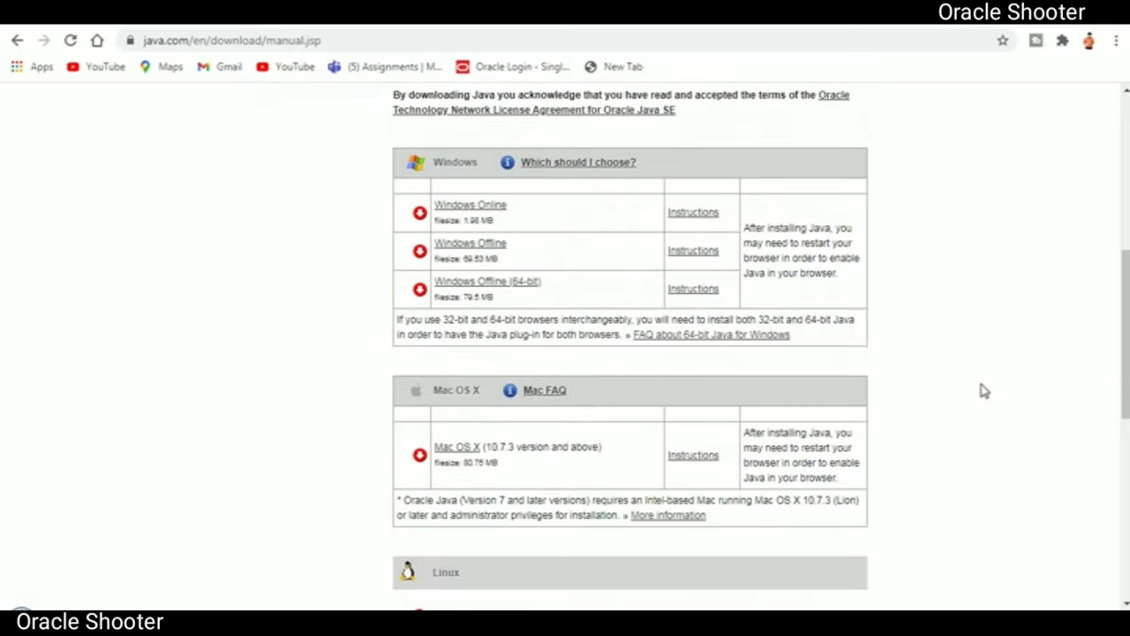
# Open the computer's system properties in Windows to check the system details before choosing a Java installer.
pyautogui.click(19, 616)
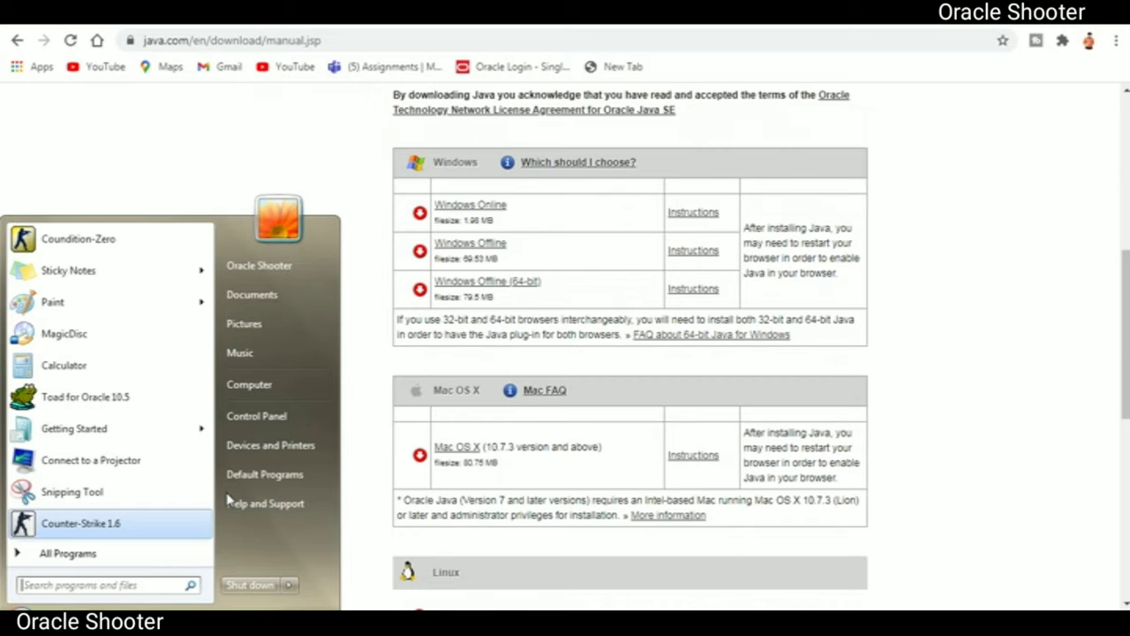
pyautogui.click(273, 388)
pyautogui.rightClick(432, 288)
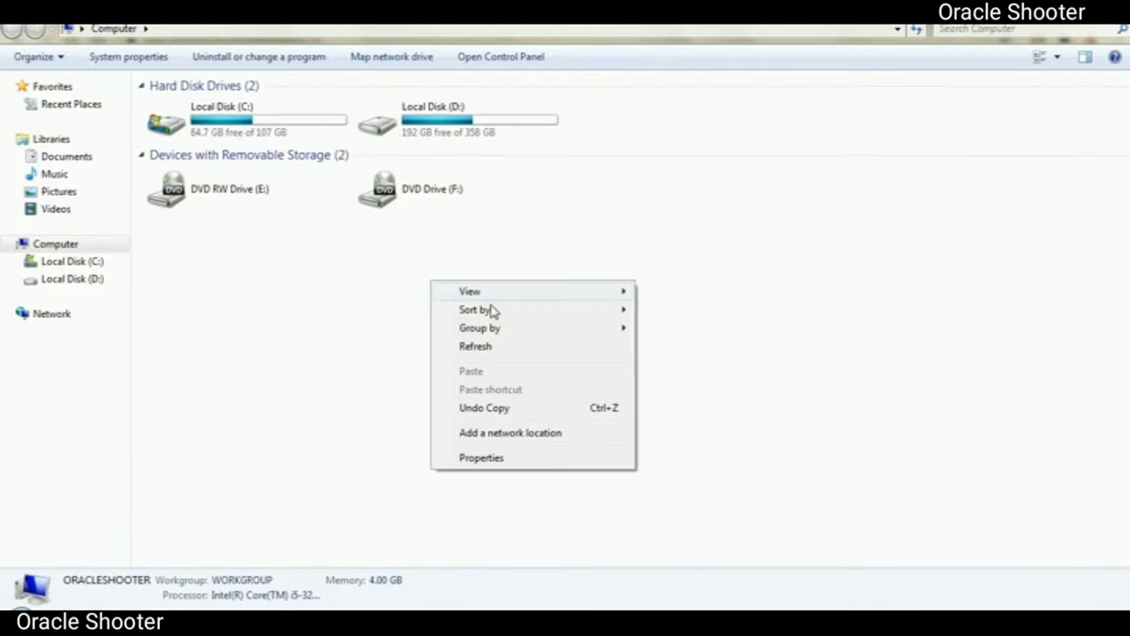
pyautogui.click(527, 459)
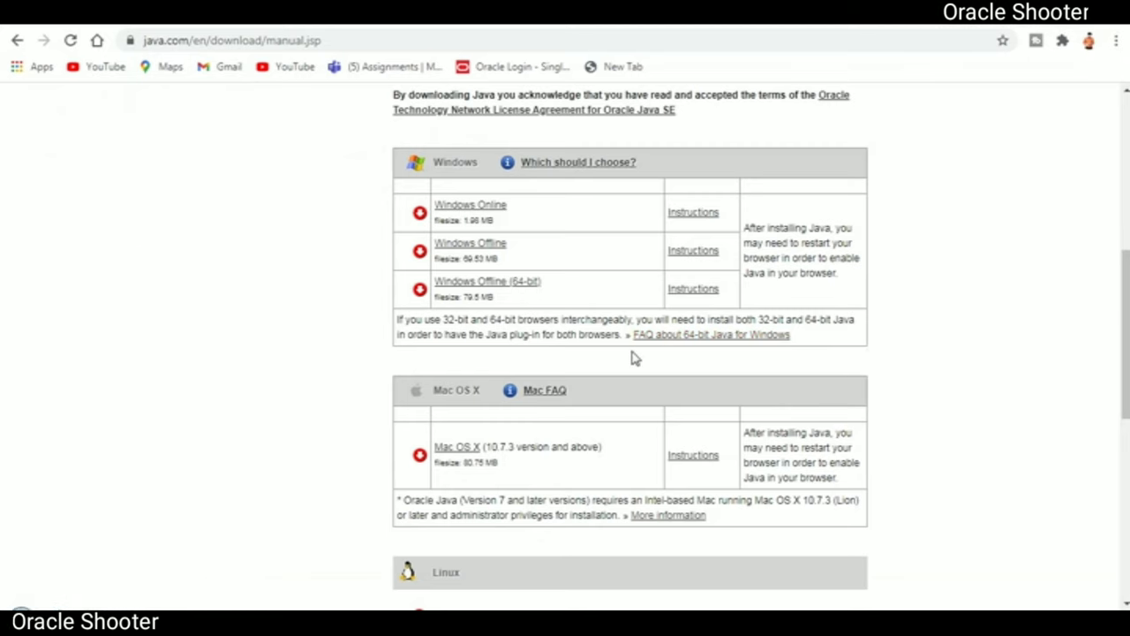
# Back on the Java download page, review the installers and download the Windows Online one.
pyautogui.scroll(-3, 633, 357)
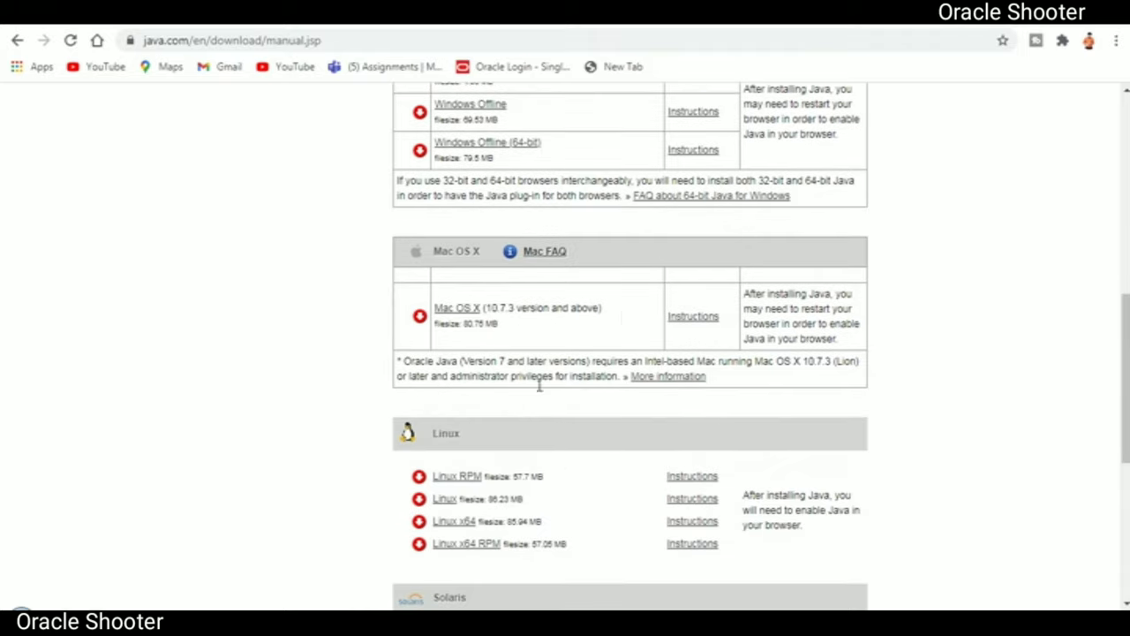
pyautogui.scroll(-3, 539, 383)
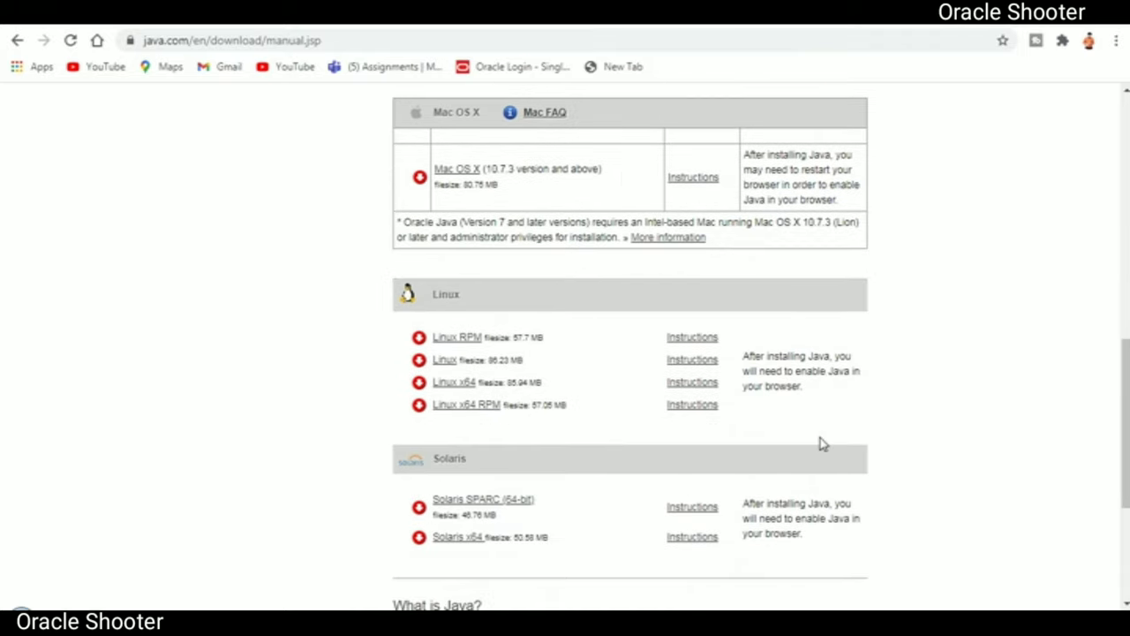
pyautogui.scroll(6, 886, 383)
pyautogui.scroll(3, 900, 391)
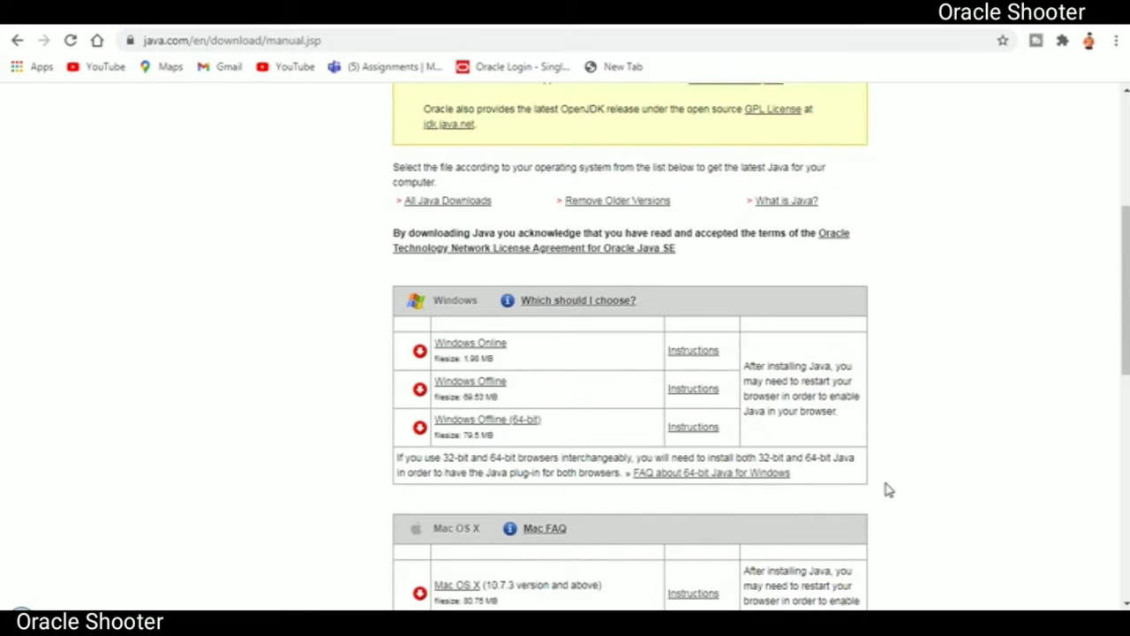
pyautogui.click(468, 390)
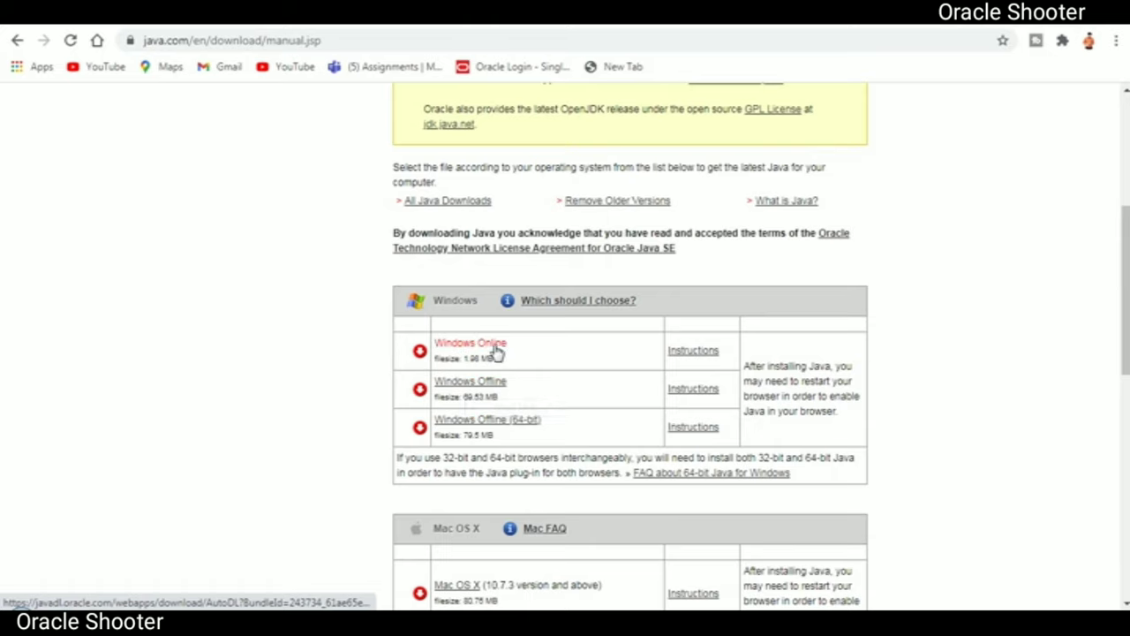
pyautogui.click(496, 352)
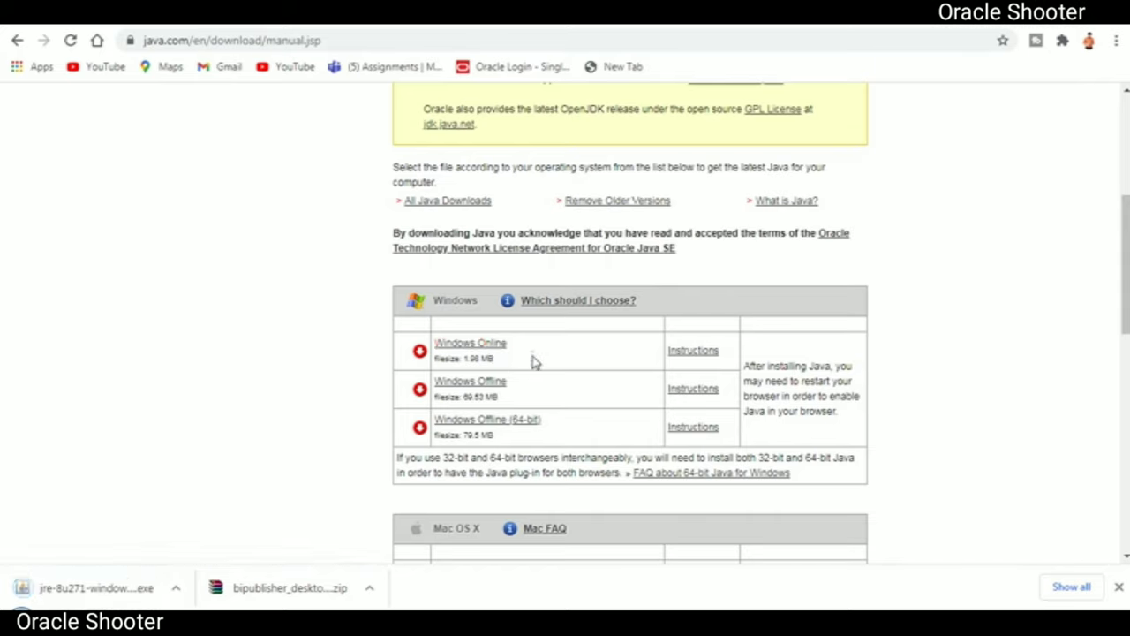
# Run the downloaded jre-8u271 installer, install Java with the default destination folder and close its setup.
pyautogui.click(105, 588)
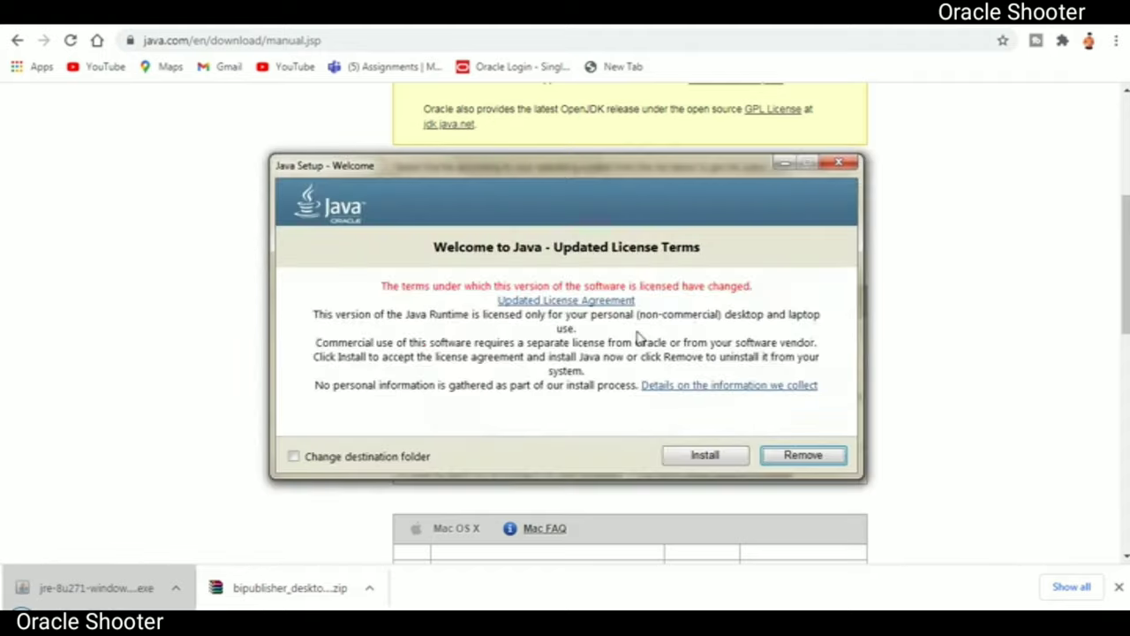
pyautogui.click(706, 456)
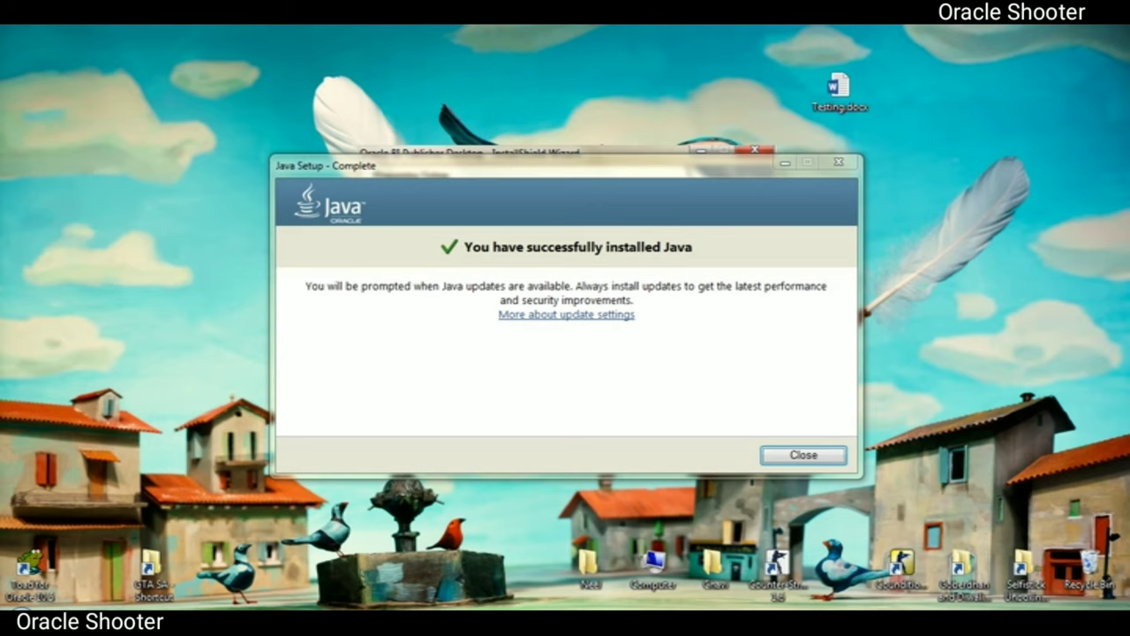
pyautogui.click(786, 457)
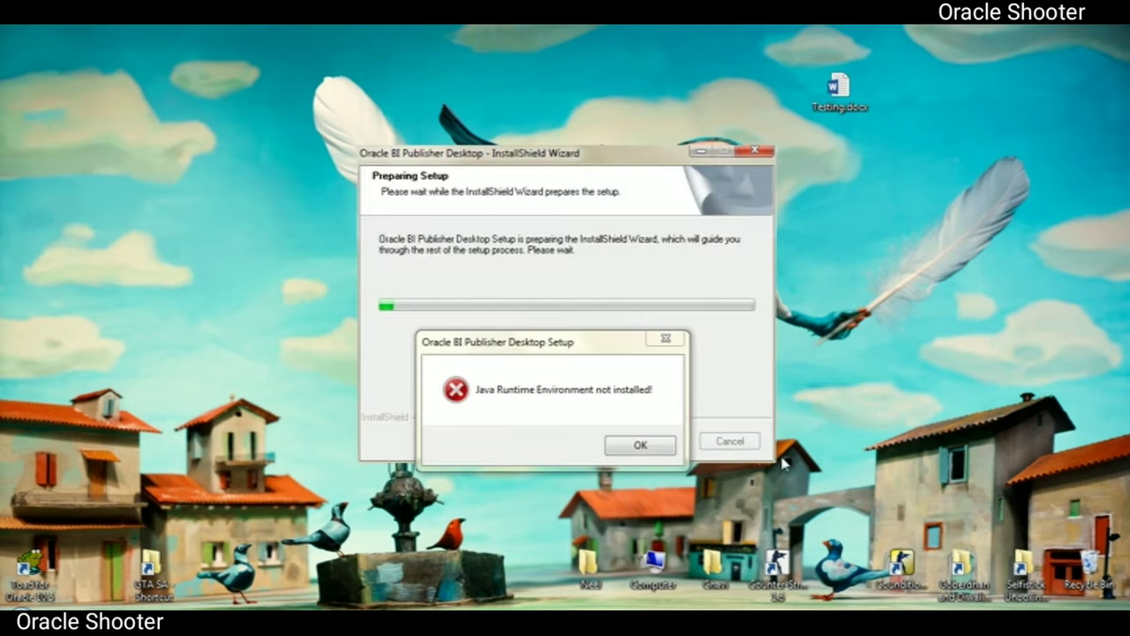
# Dismiss the halted Oracle BI Publisher Desktop setup and relaunch BIPublisherDesktop.exe from the bipublisher_desktop_windows_x86_101342 folder.
pyautogui.press('Return')
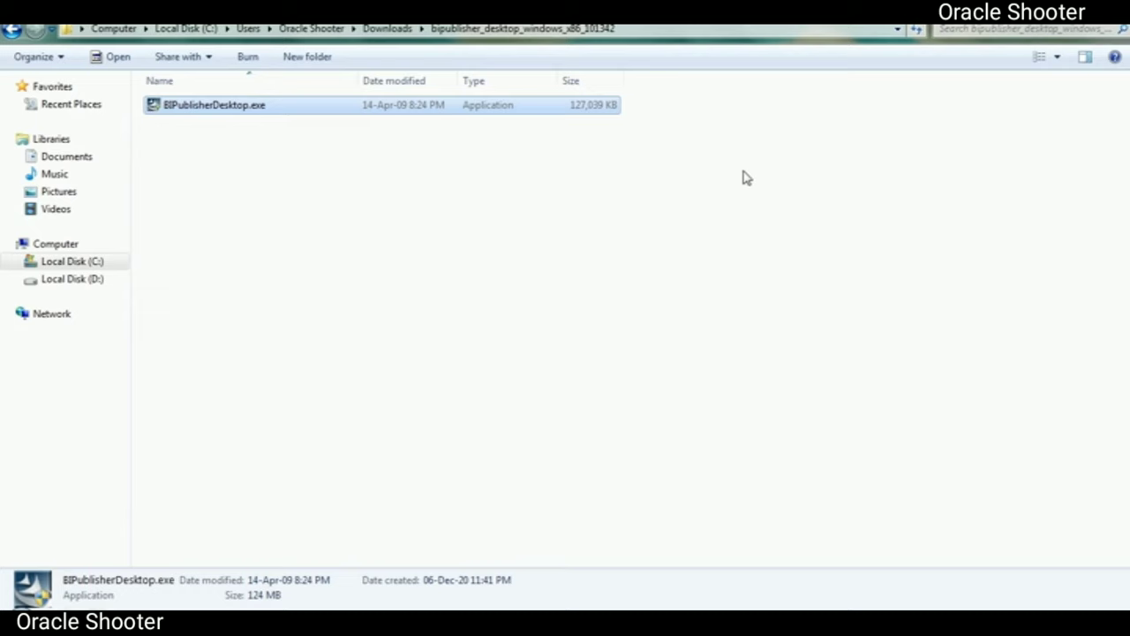
pyautogui.rightClick(744, 170)
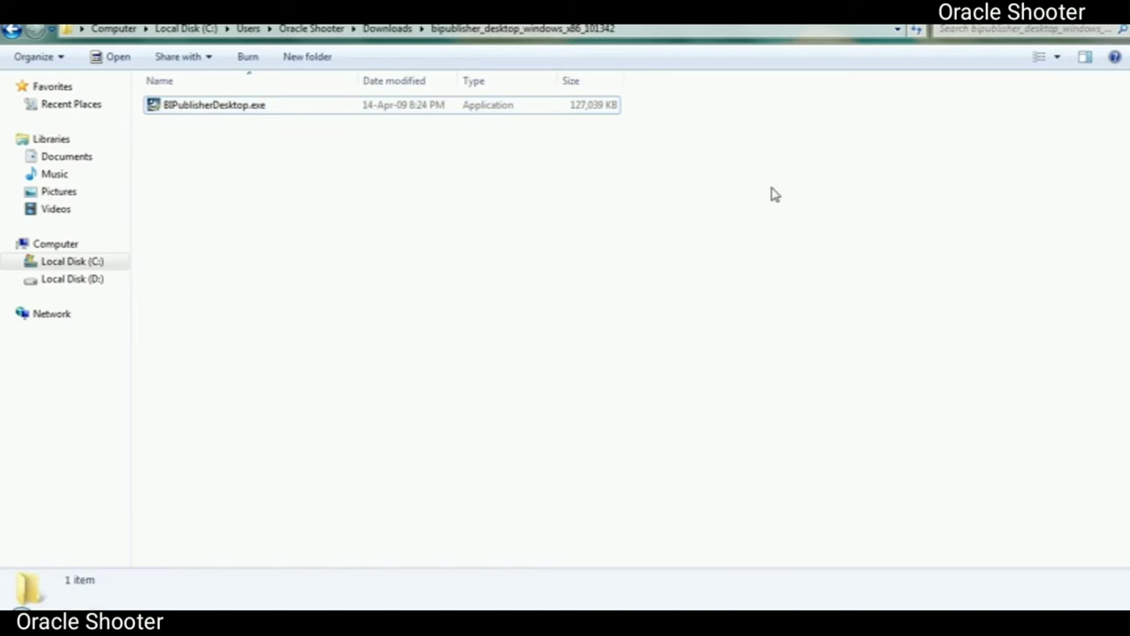
pyautogui.click(794, 236)
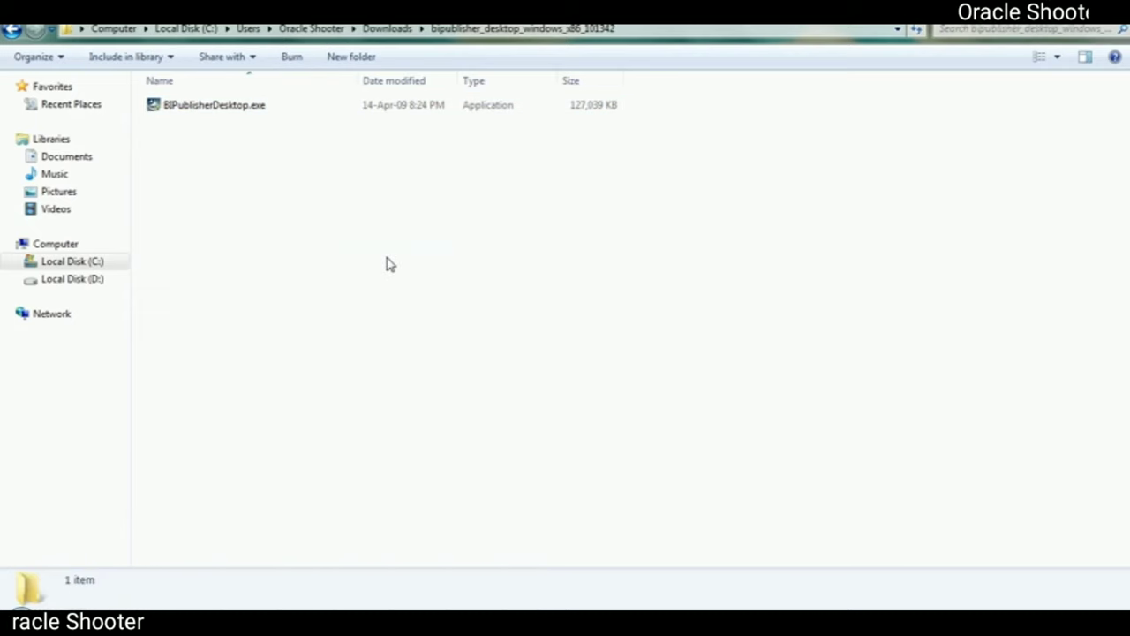
pyautogui.click(209, 111)
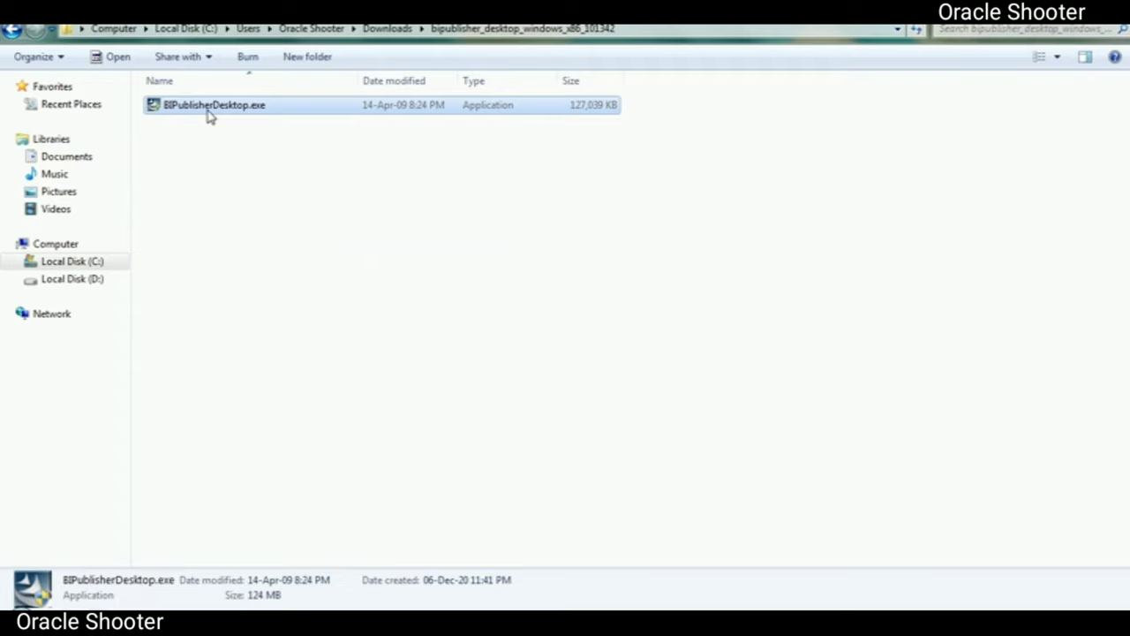
pyautogui.doubleClick(212, 112)
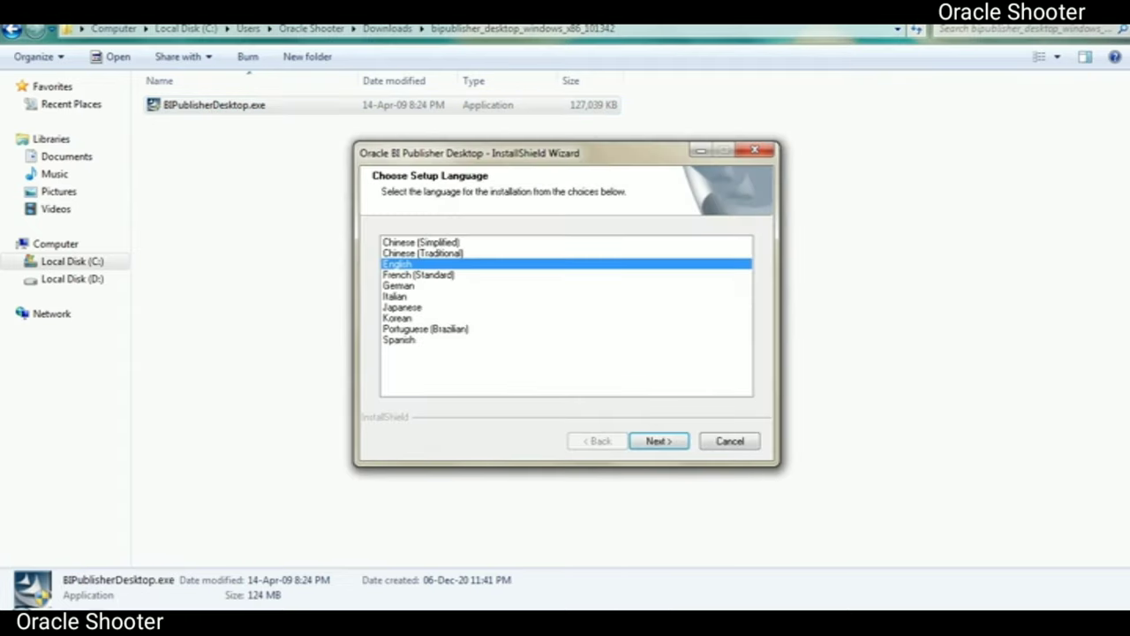
# Install Oracle BI Publisher Desktop in English to the default destination folder and finish the wizard.
pyautogui.click(664, 442)
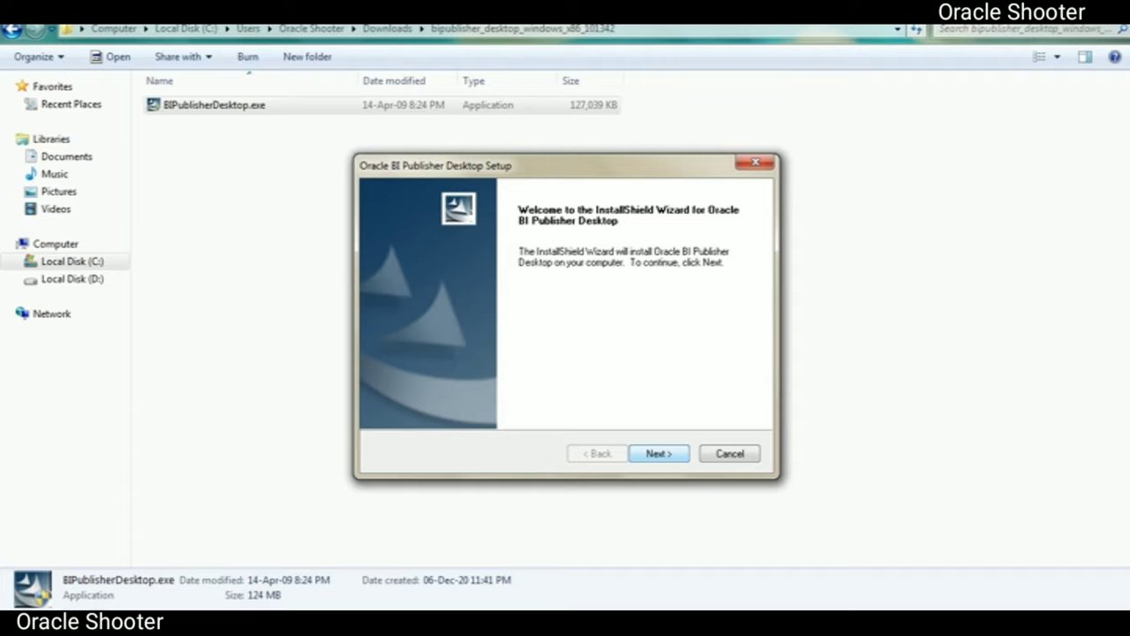
pyautogui.press('Return')
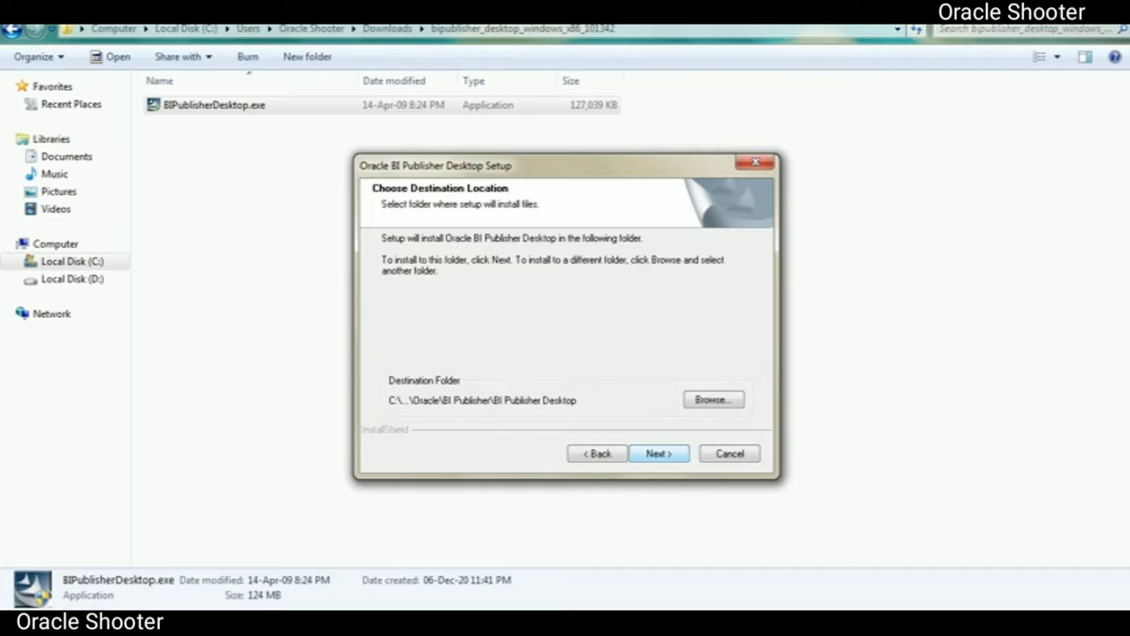
pyautogui.press('Return')
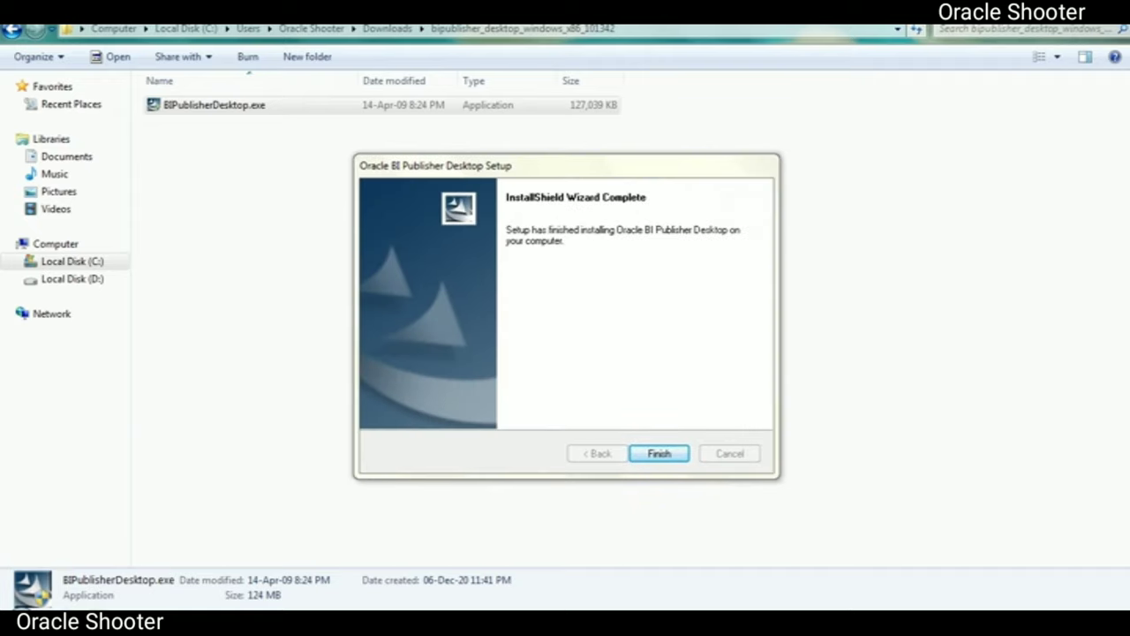
pyautogui.click(667, 456)
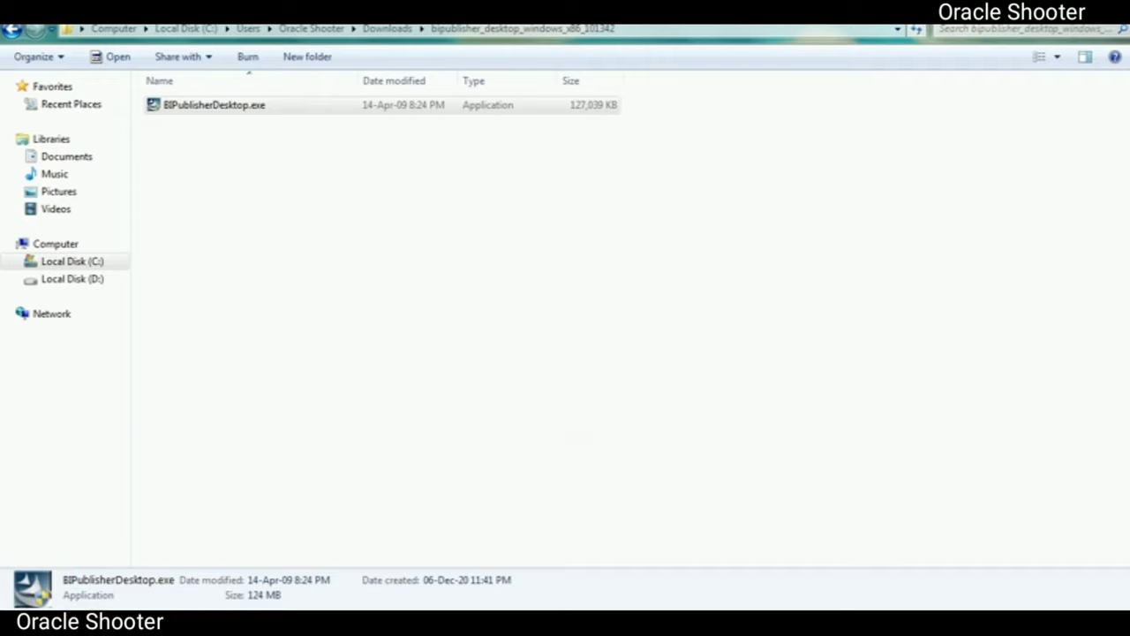